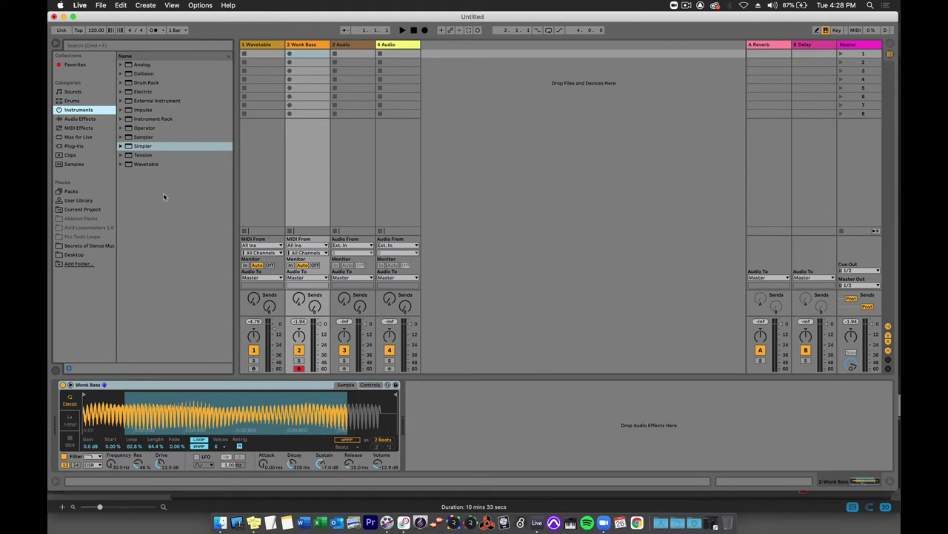
Play a Wonk Bass note, then select Envelope.amxd in the Max for Live MIDI Effect folder
key(a)
click(78, 137)
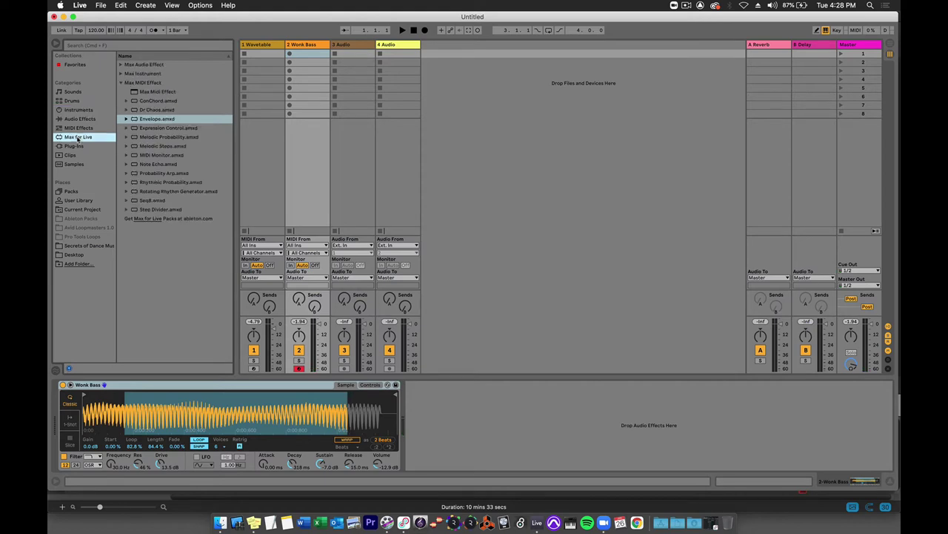
click(143, 83)
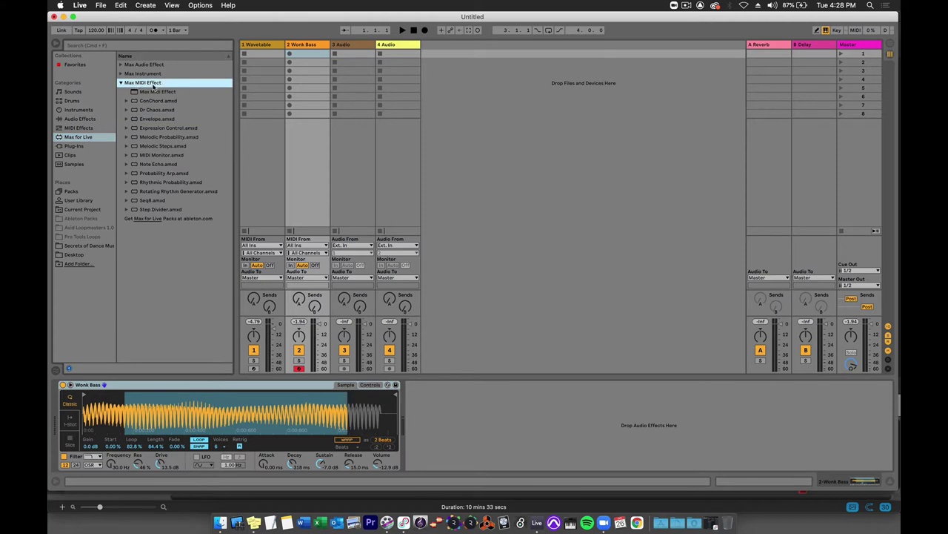
click(156, 119)
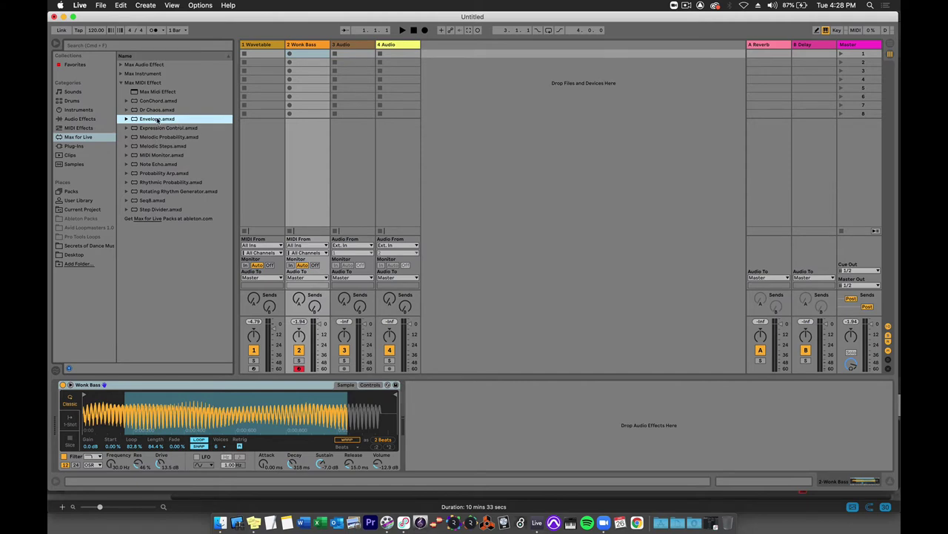
Insert Envelope.amxd on the Wonk Bass track ahead of the Simpler
double_click(151, 119)
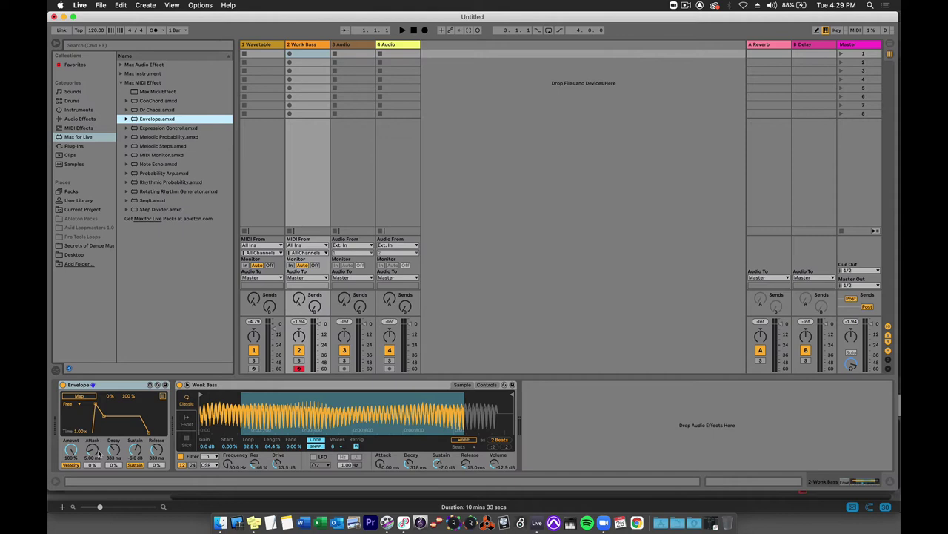
Map the Envelope's first slot to the Simpler's filter Frequency knob
click(80, 398)
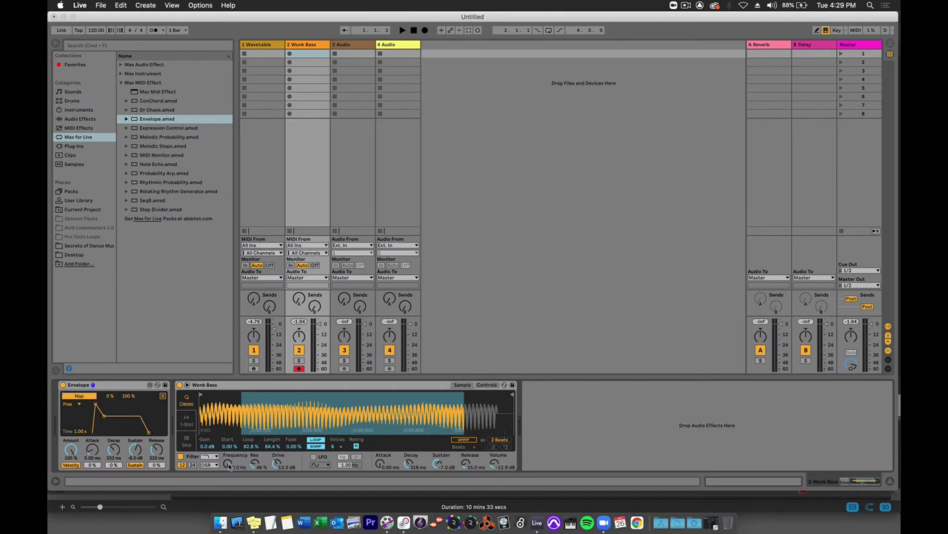
click(229, 464)
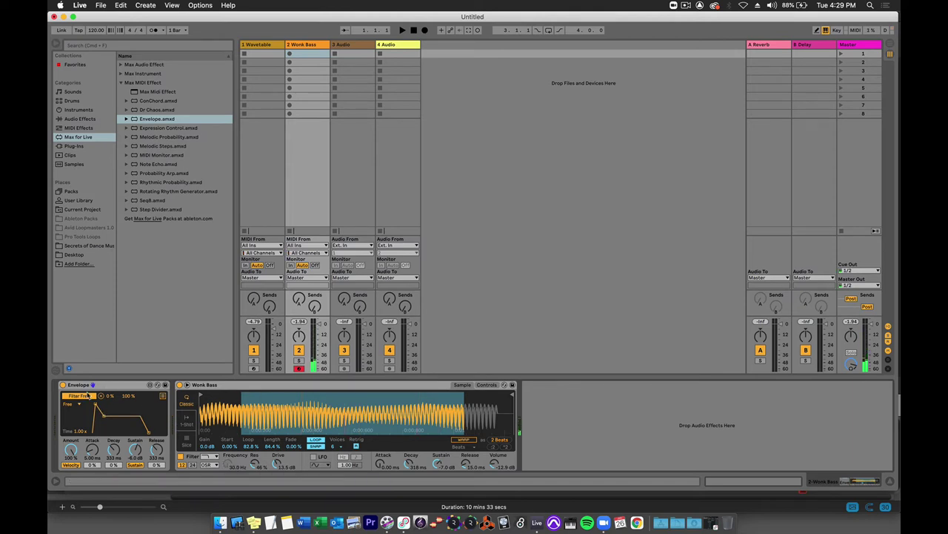
Shape the envelope with a 207 ms attack, 5.30 s decay, -4.1 dB sustain and longer release
drag(95, 404, 101, 406)
drag(109, 416, 103, 428)
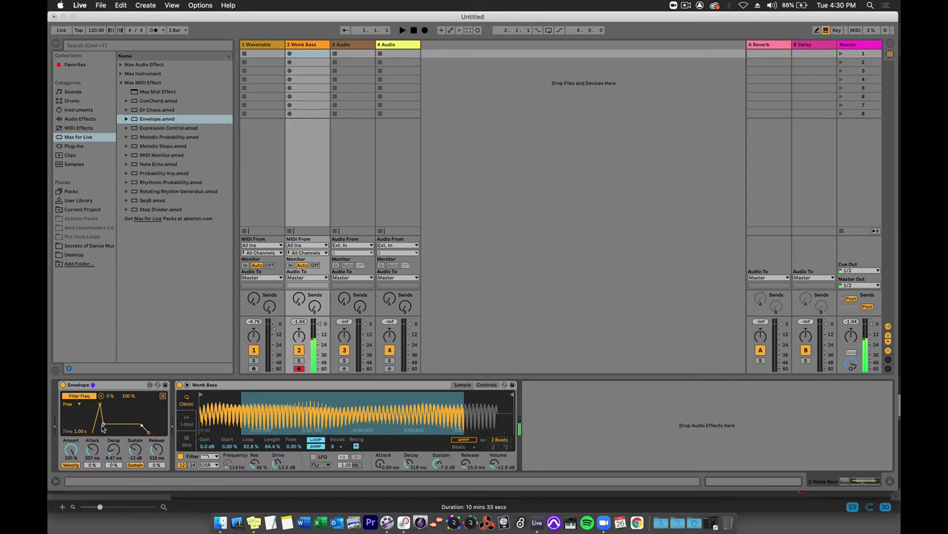
drag(102, 428, 108, 398)
drag(150, 436, 154, 433)
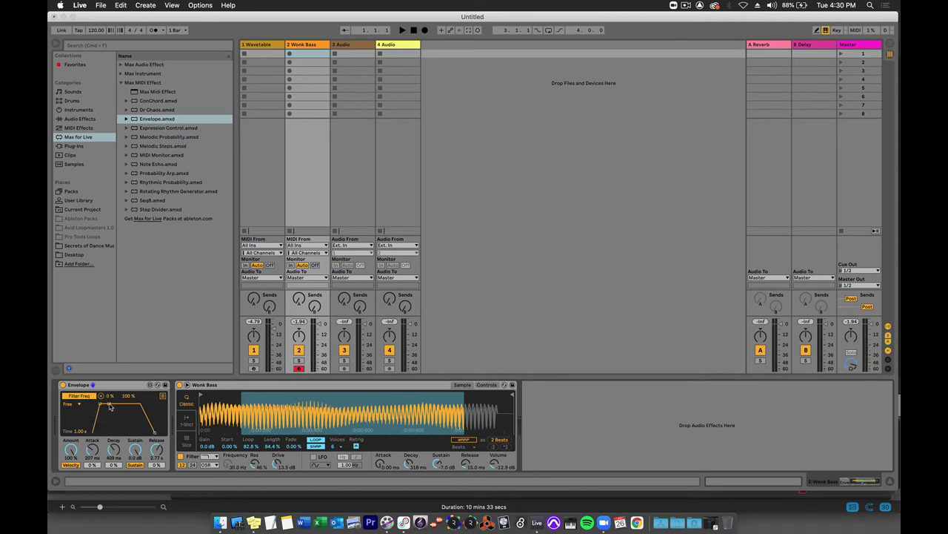
drag(110, 404, 117, 415)
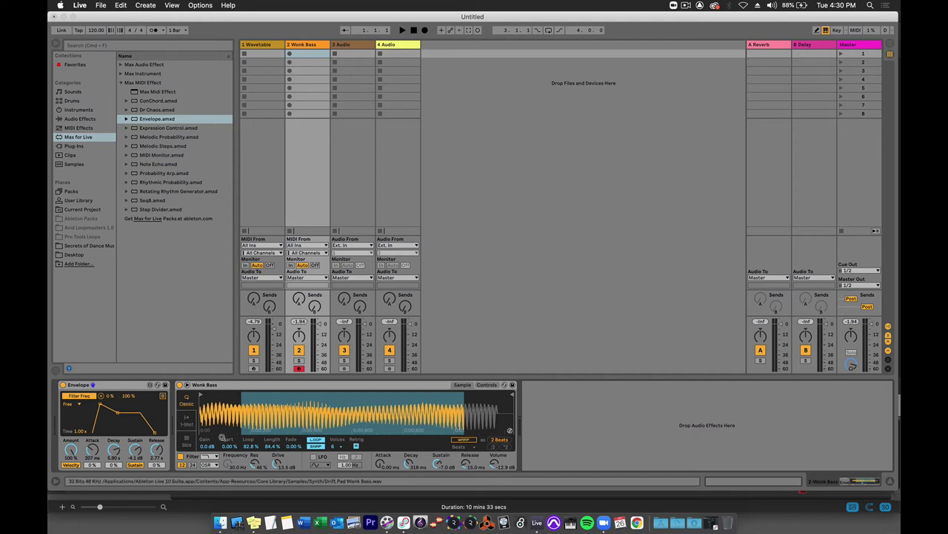
Narrow the Filter Freq mapping range to a 54% minimum and 76% maximum
click(232, 464)
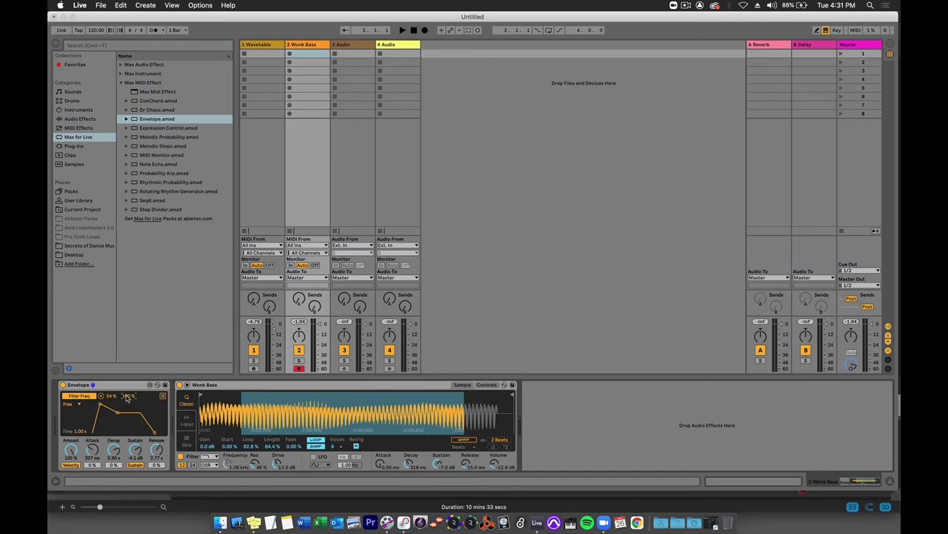
drag(128, 398, 130, 412)
Add a second Envelope mapping targeting the Simpler's Filter Res
click(162, 398)
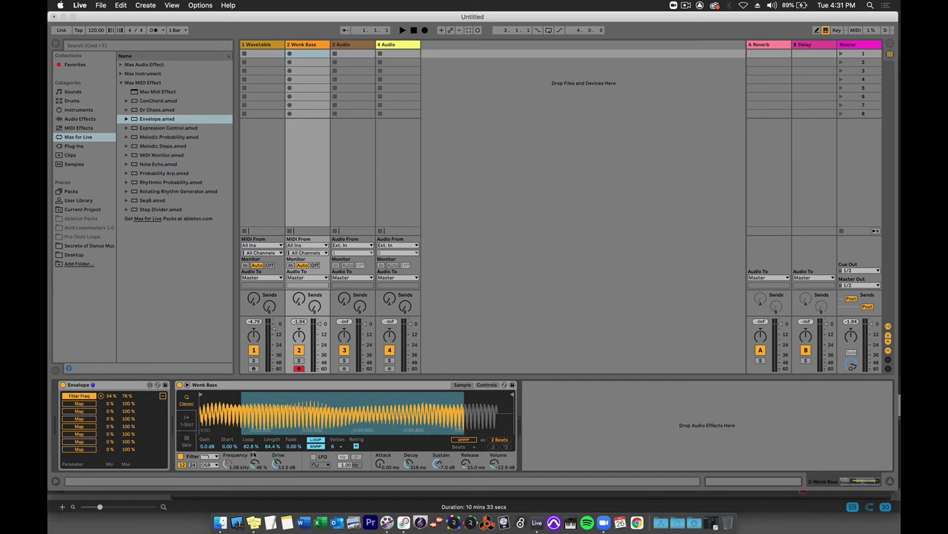
click(84, 405)
click(257, 464)
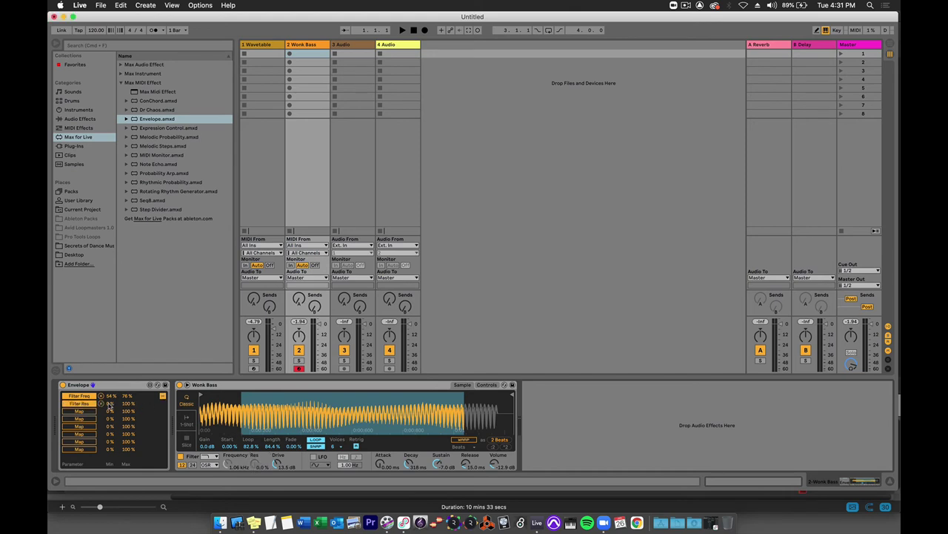
Set the Filter Res range to 26–38% and widen Filter Freq to 34–100%
drag(112, 405, 112, 400)
drag(128, 403, 128, 409)
drag(124, 407, 124, 402)
drag(111, 400, 112, 409)
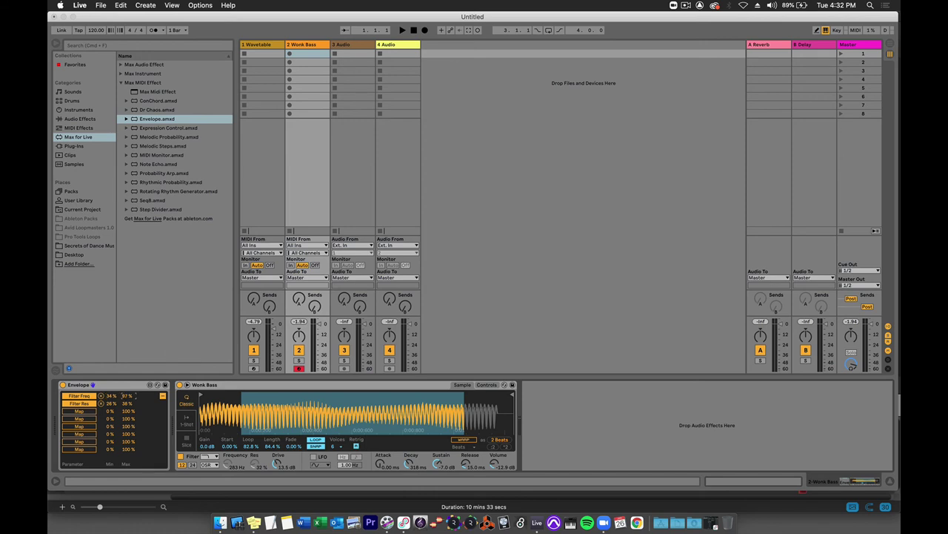
drag(127, 395, 127, 390)
Map Filter Drive as the third target with a 60% minimum and 28% maximum
click(278, 465)
drag(111, 412, 111, 407)
drag(127, 410, 127, 420)
Raise the Filter Res maximum to 62% and the Filter Drive maximum to 68%
drag(110, 412, 112, 417)
click(291, 465)
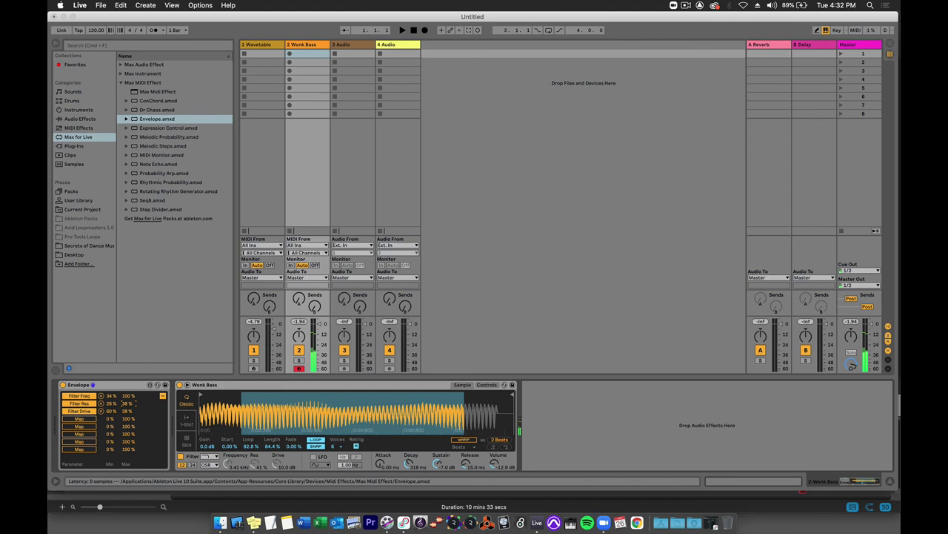
drag(130, 403, 127, 408)
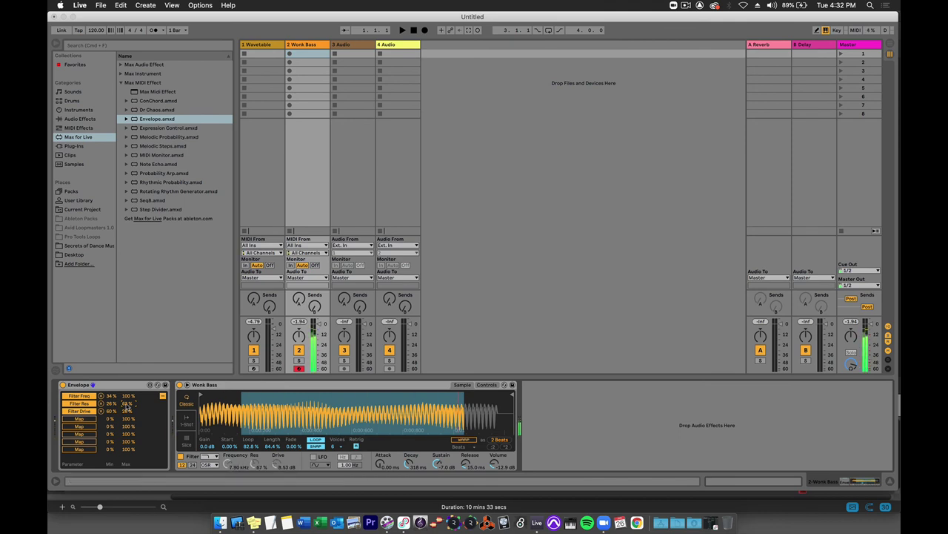
mouse_move(126, 406)
mouse_down()
mouse_move(127, 416)
mouse_move(127, 407)
mouse_up()
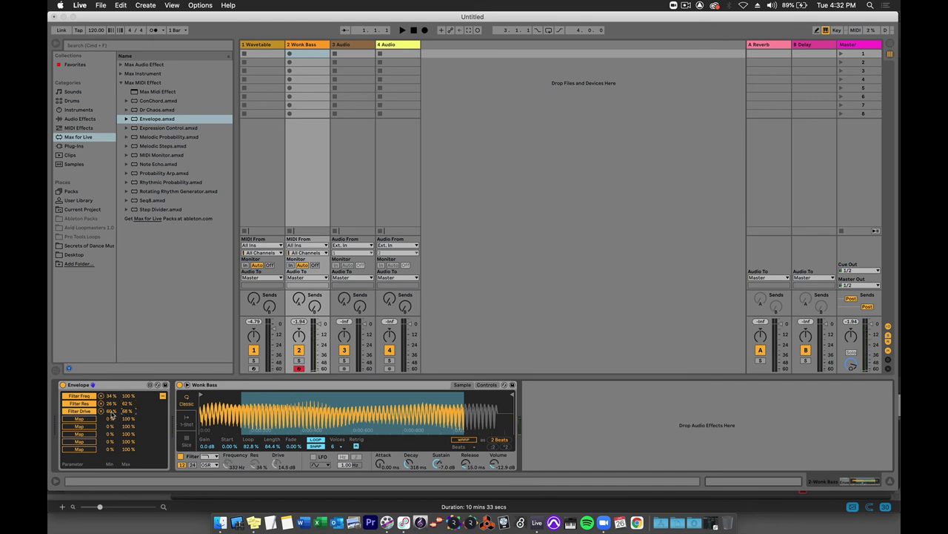
click(111, 411)
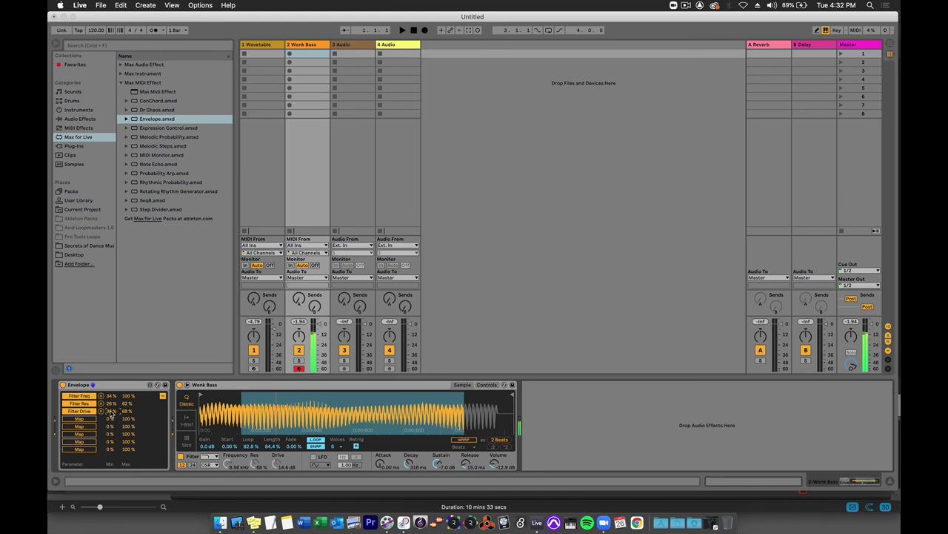